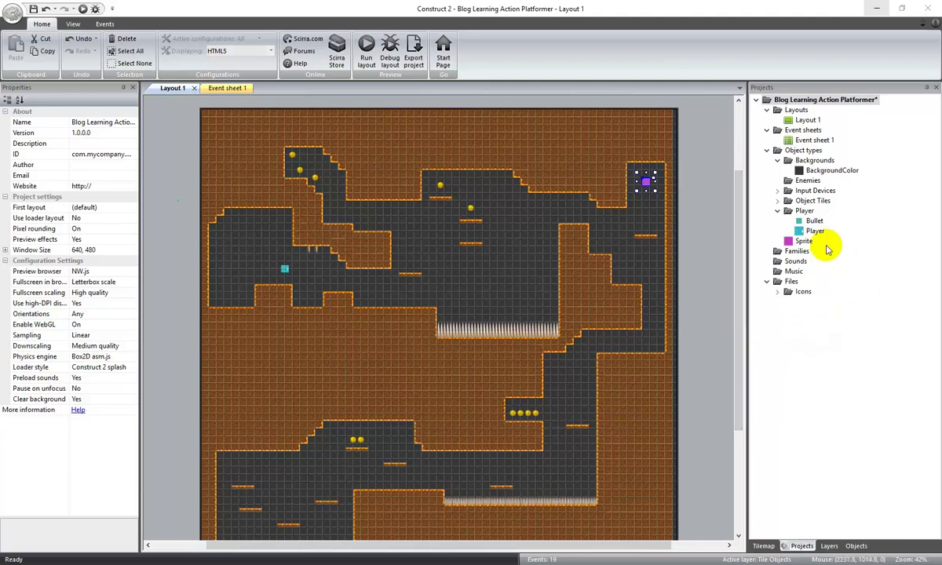
- Clone the Player object type in the Projects panel to create Player2
right_click(816, 232)
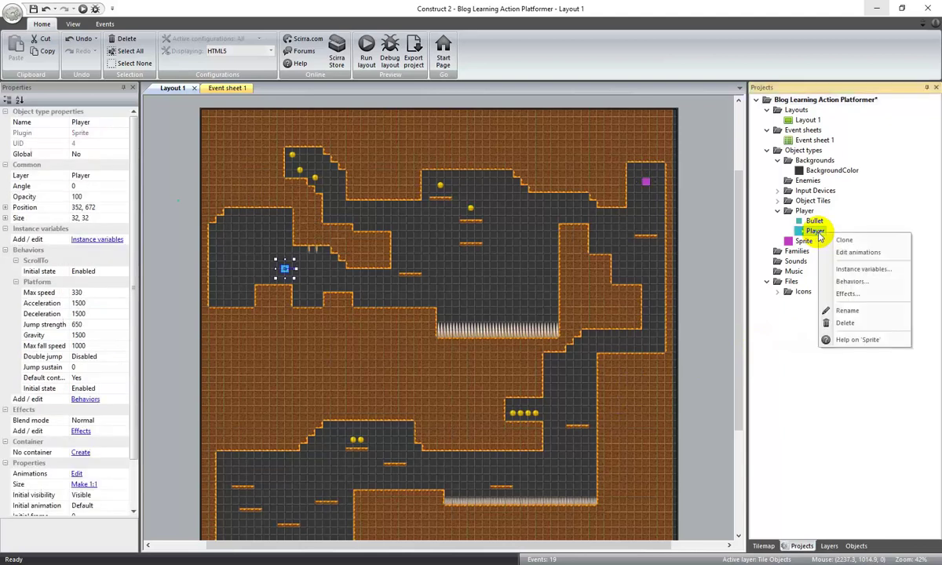
left_click(844, 240)
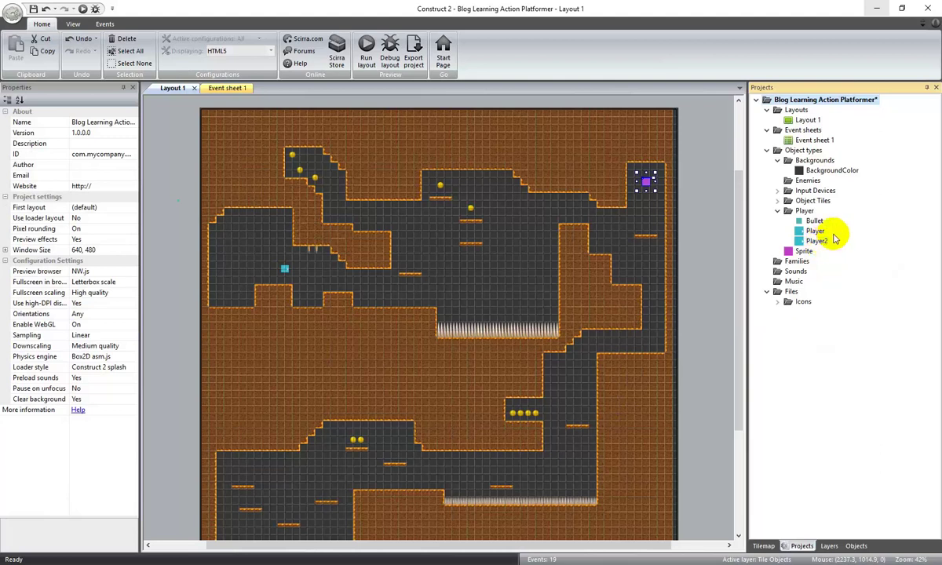
left_click_drag(817, 231, 816, 233)
- Open Player in the image editor and rename its Default animation to Idle
double_click(815, 232)
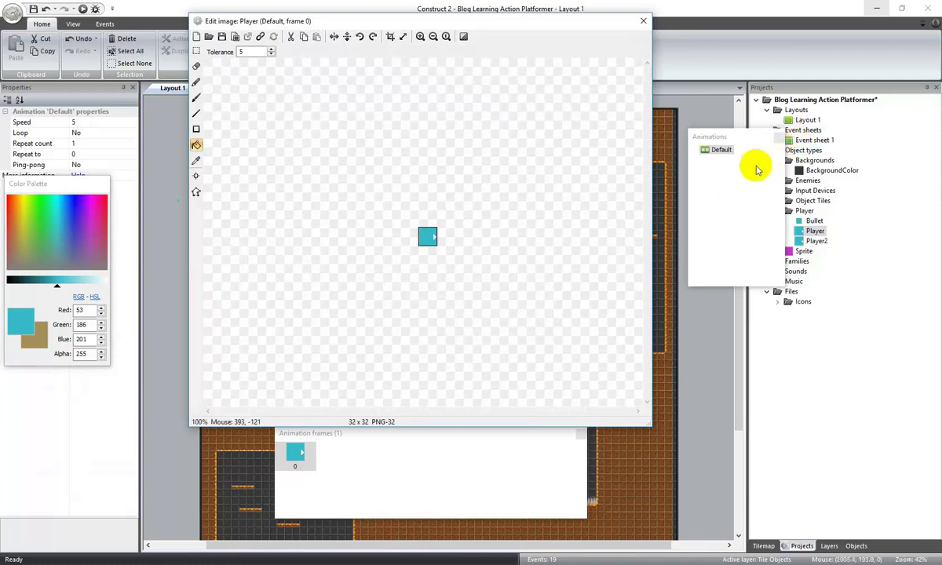
double_click(721, 152)
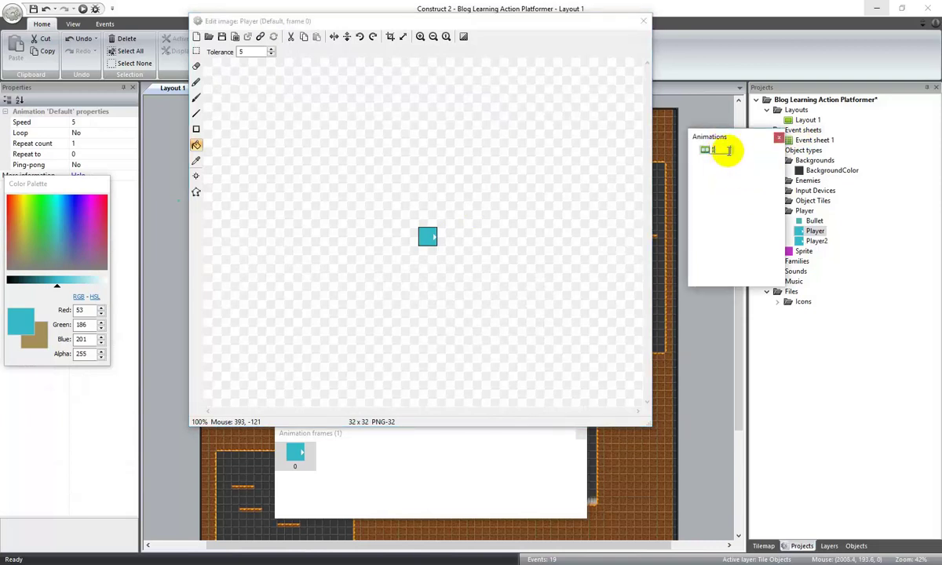
key("Return")
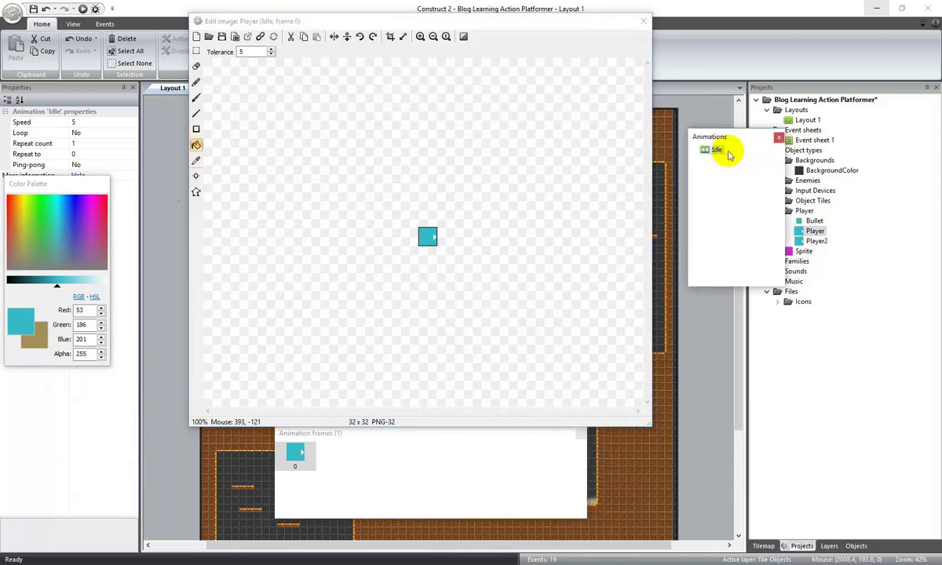
left_click(429, 248)
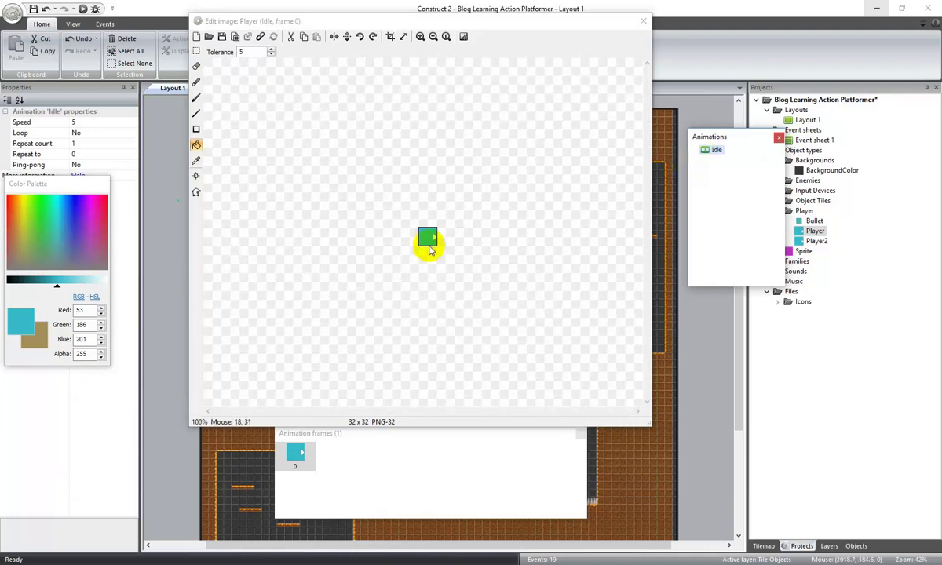
- Add a blank second frame to Idle, then delete it again
right_click(338, 458)
left_click(380, 468)
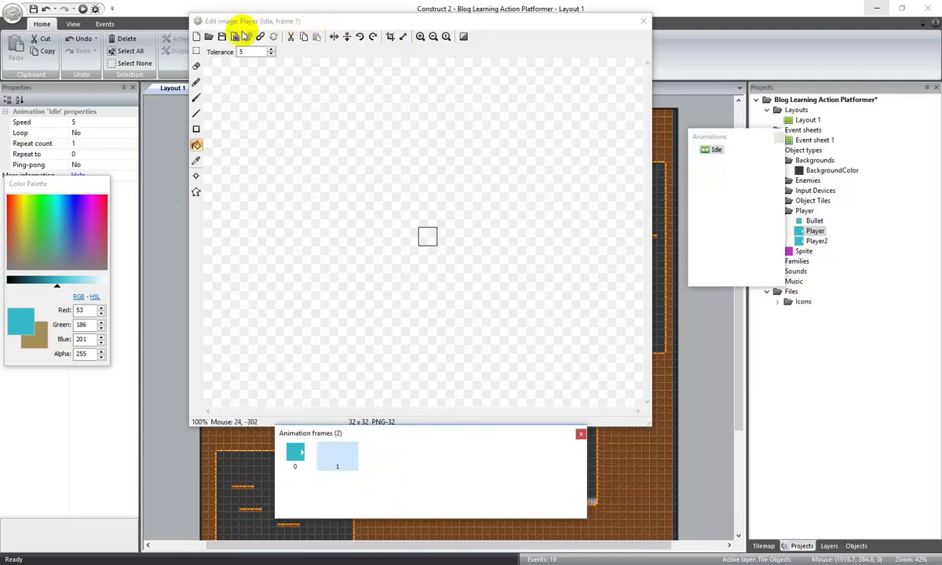
left_click(208, 37)
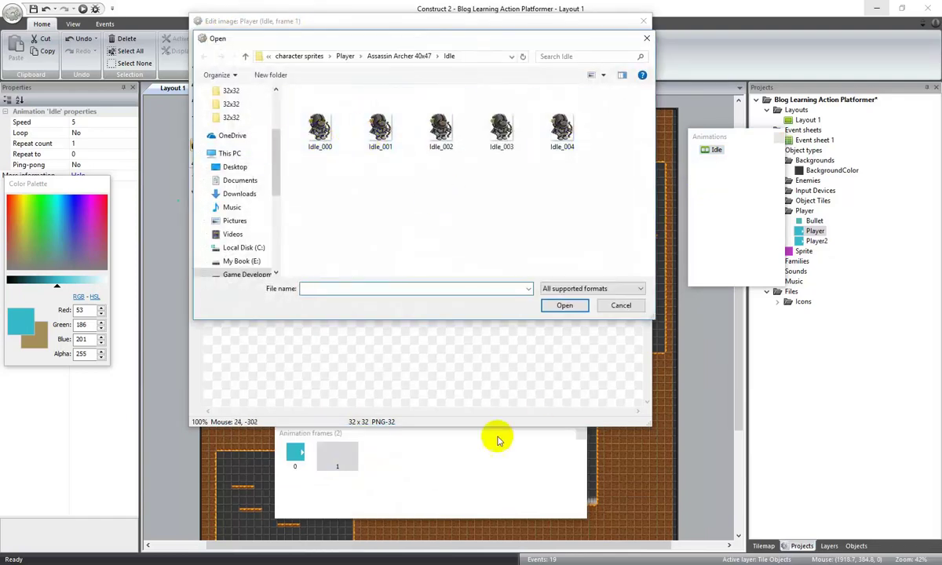
left_click(621, 305)
left_click(338, 465)
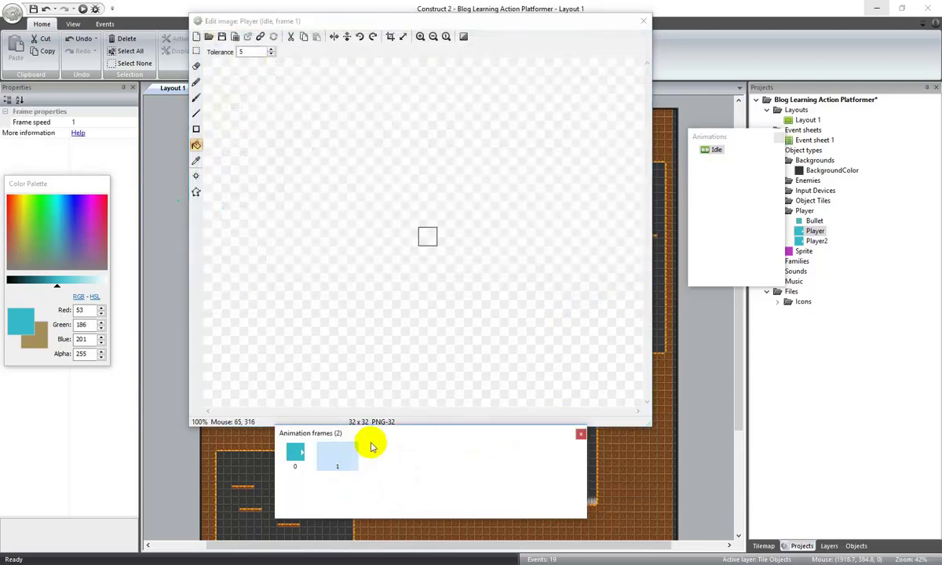
key("Delete")
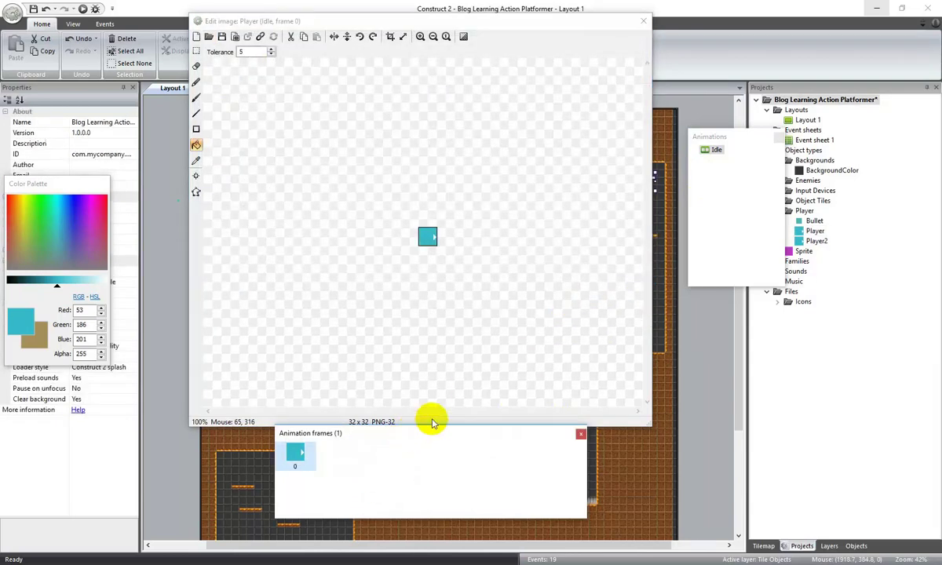
- Import the five archer images Idle_000 through Idle_004 from files into Idle
right_click(339, 456)
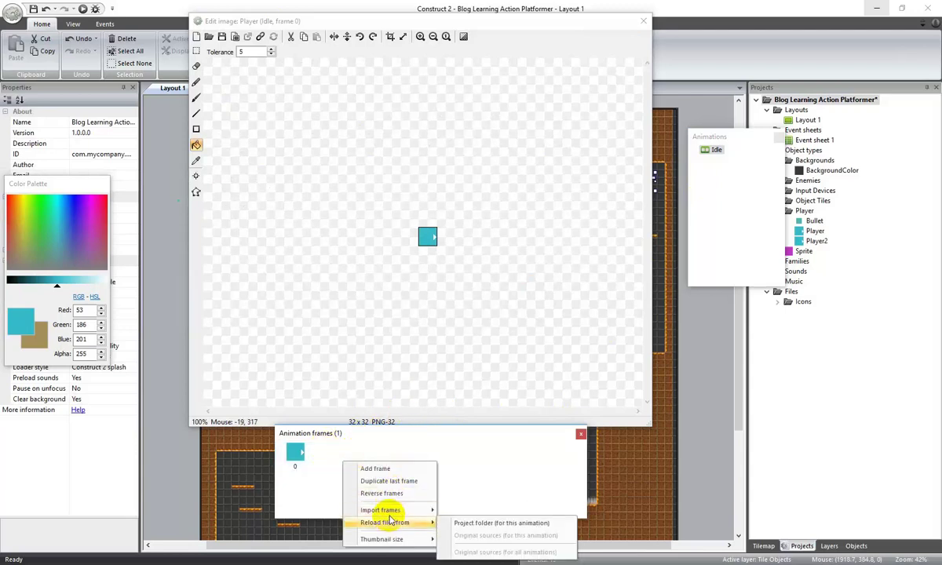
mouse_move(390, 514)
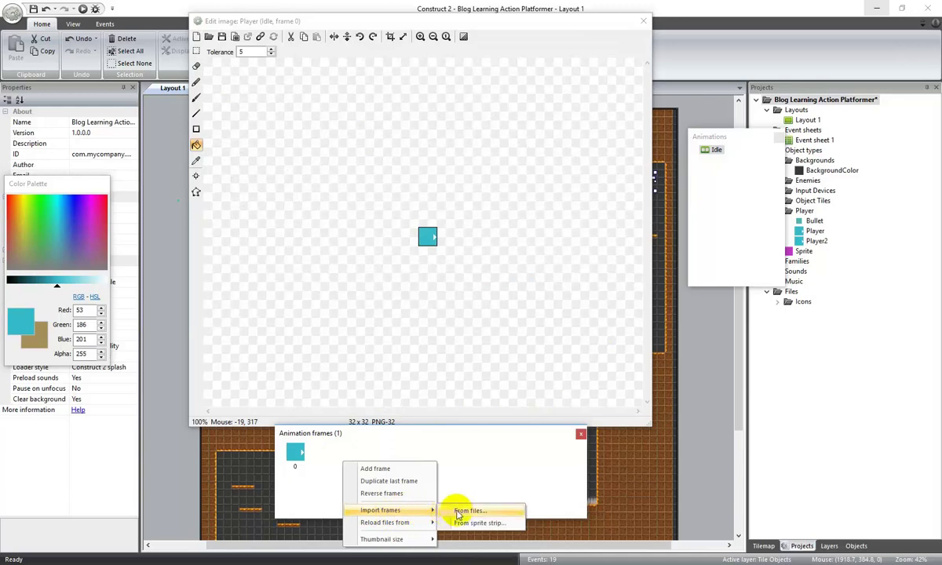
left_click(460, 512)
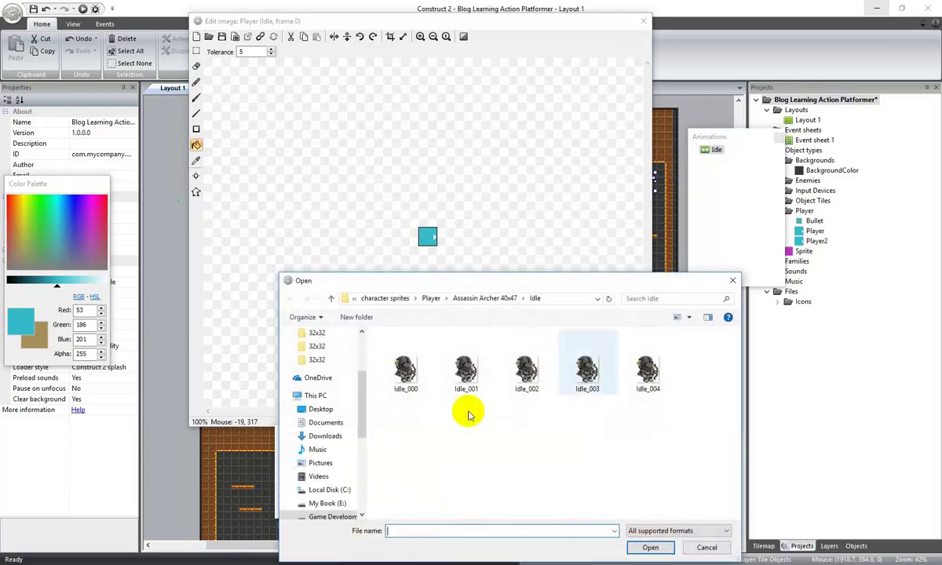
left_click(406, 367)
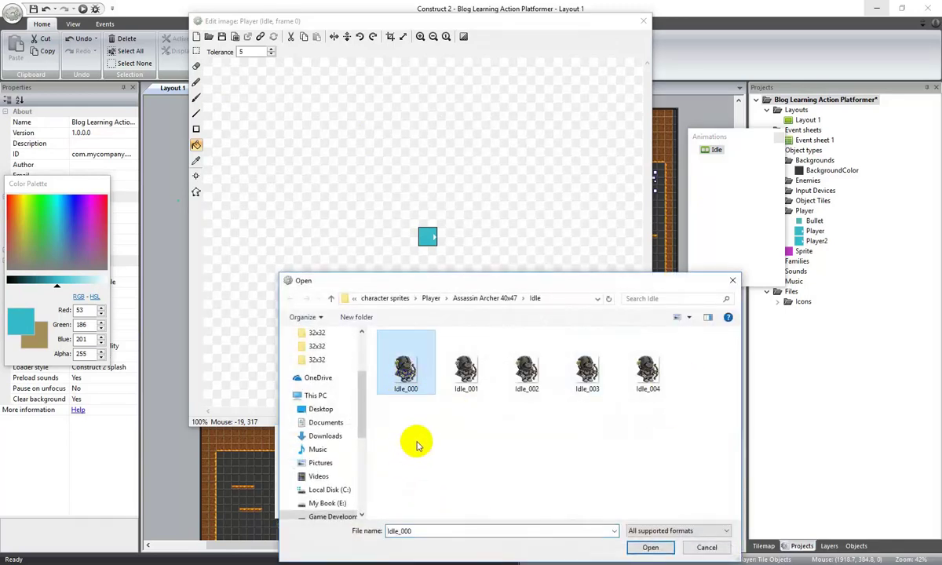
left_click(651, 375, "shift")
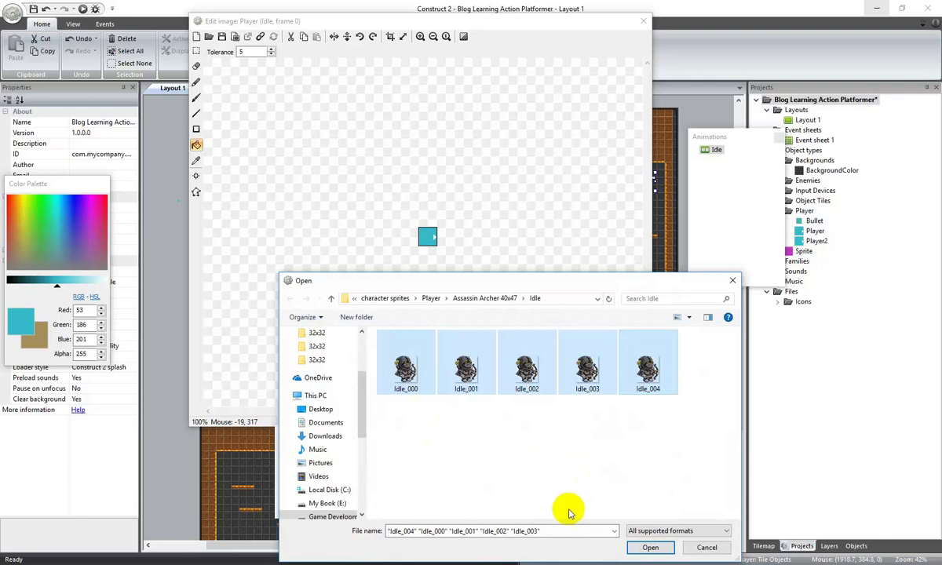
left_click(649, 547)
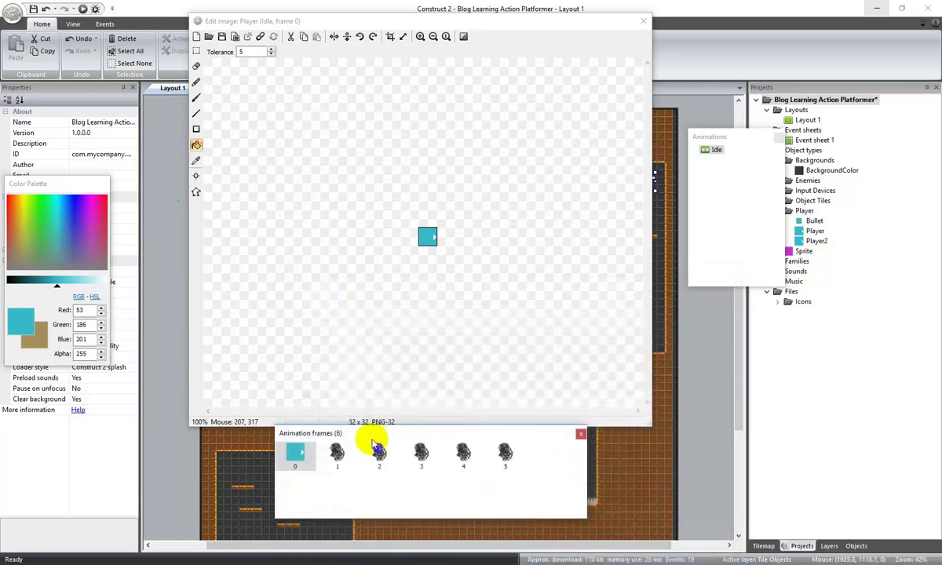
- Delete the original 32 x 32 blue-square frame 0 from Idle
right_click(297, 454)
left_click(322, 474)
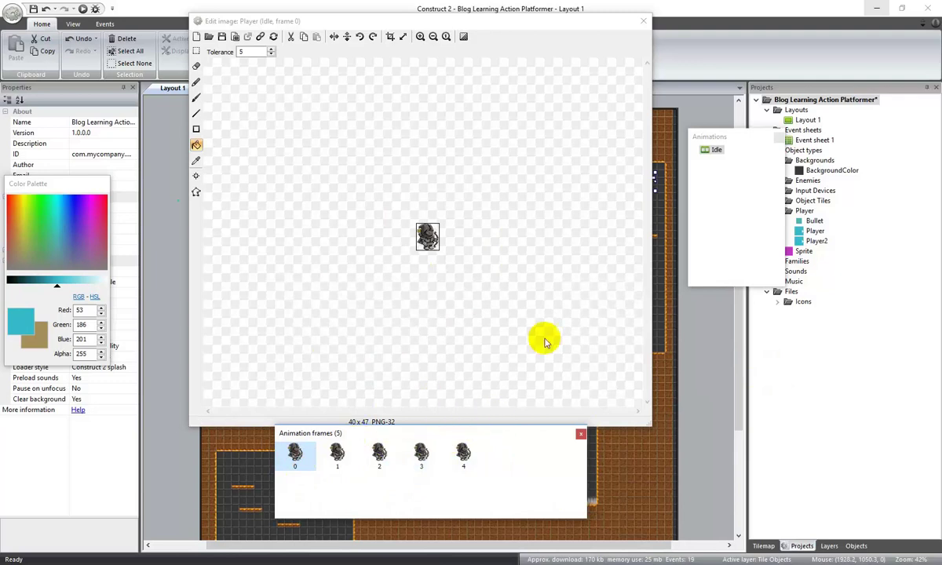
left_click_drag(56, 189, 165, 261)
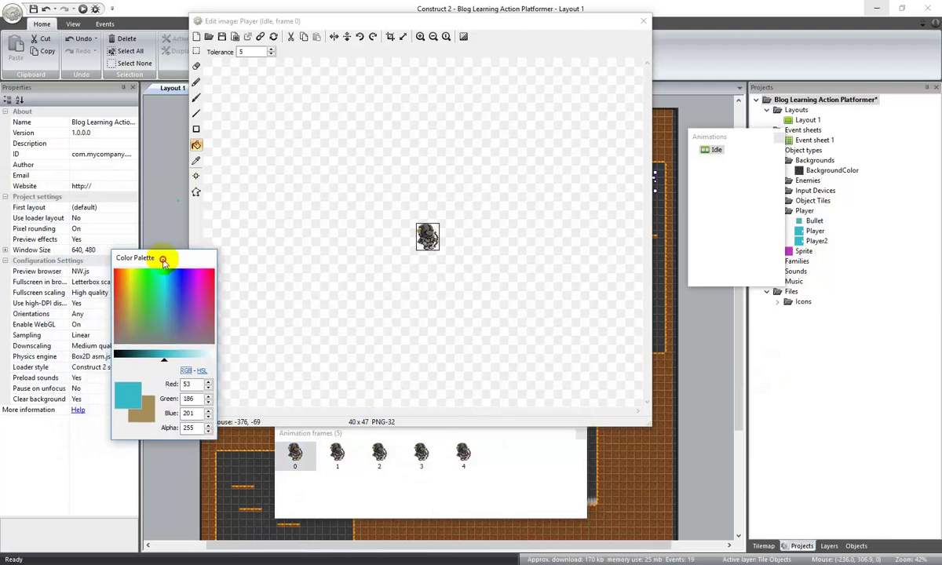
- Set the Idle animation's Loop property to Yes
left_click(717, 150)
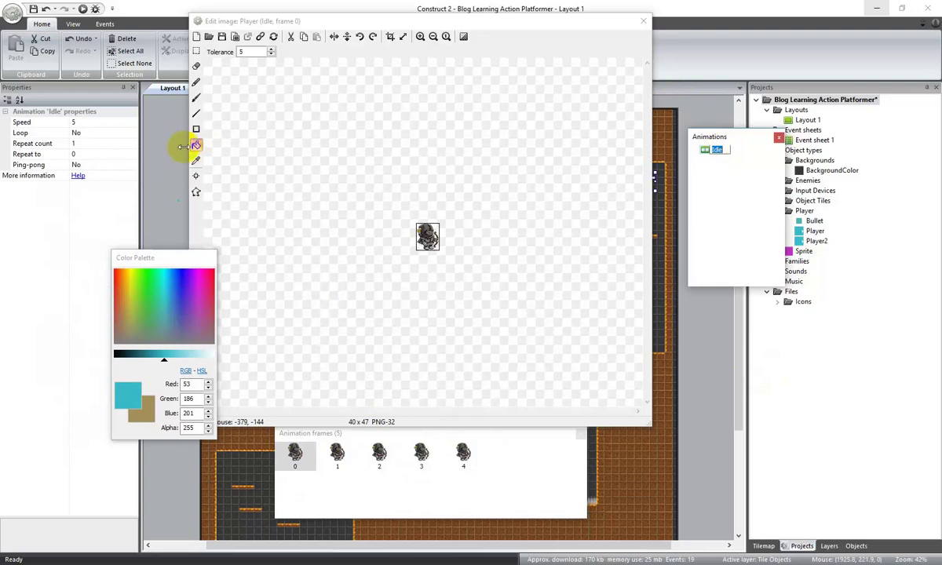
left_click(78, 132)
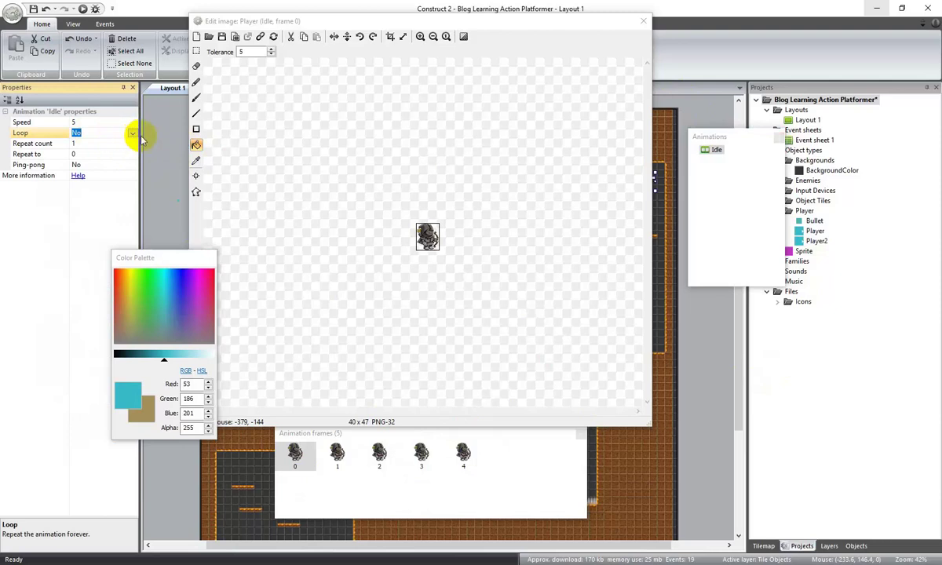
left_click(133, 133)
left_click(120, 143)
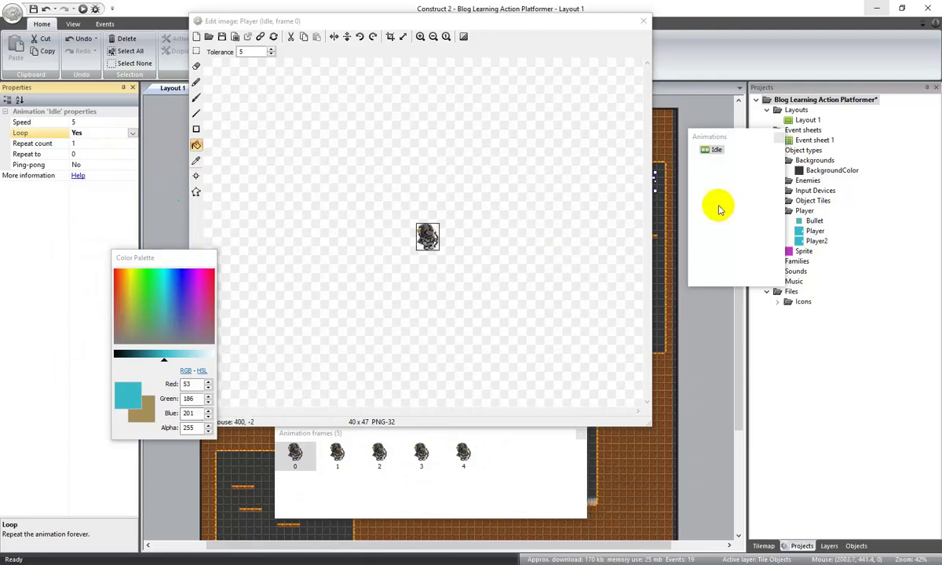
left_click(720, 179)
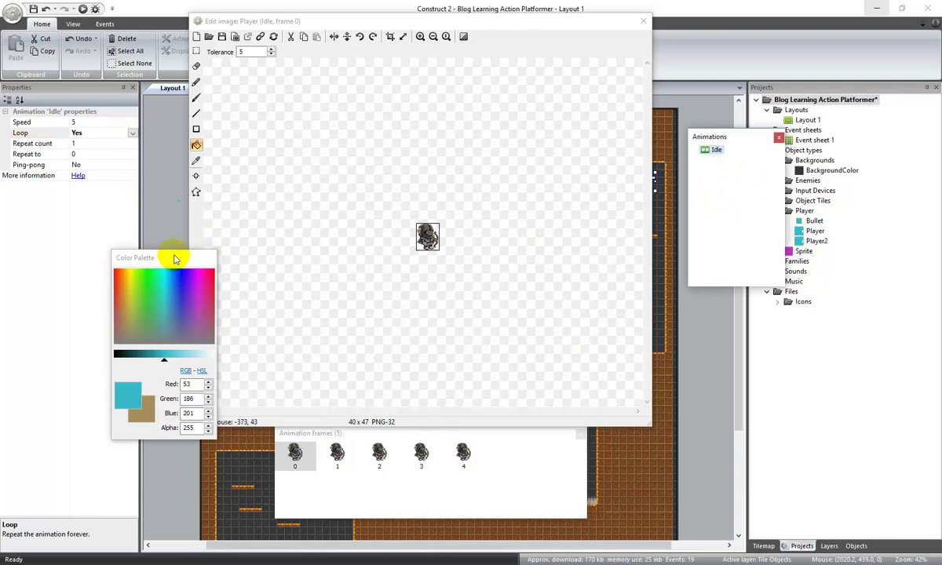
left_click_drag(172, 261, 132, 248)
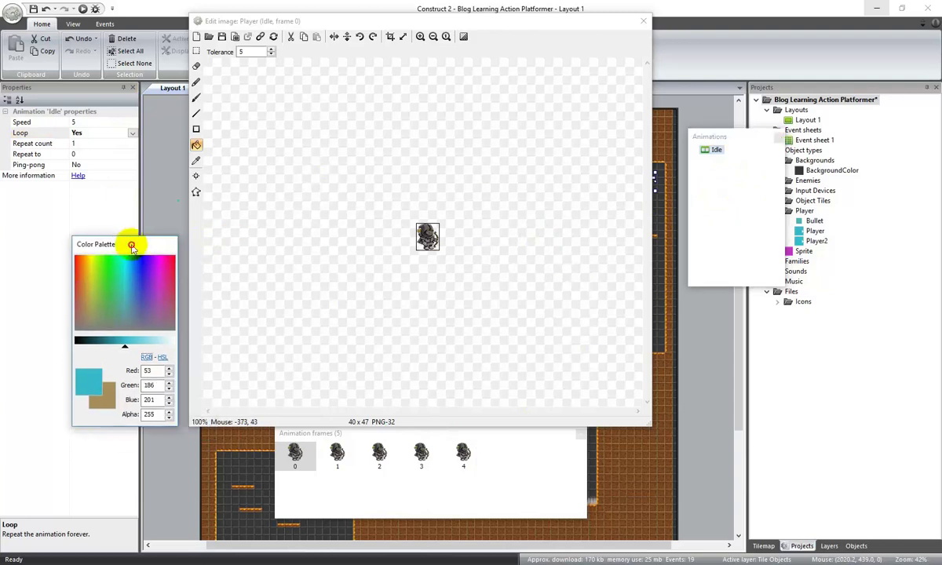
- Add a new animation named Walk to the Player sprite
right_click(714, 186)
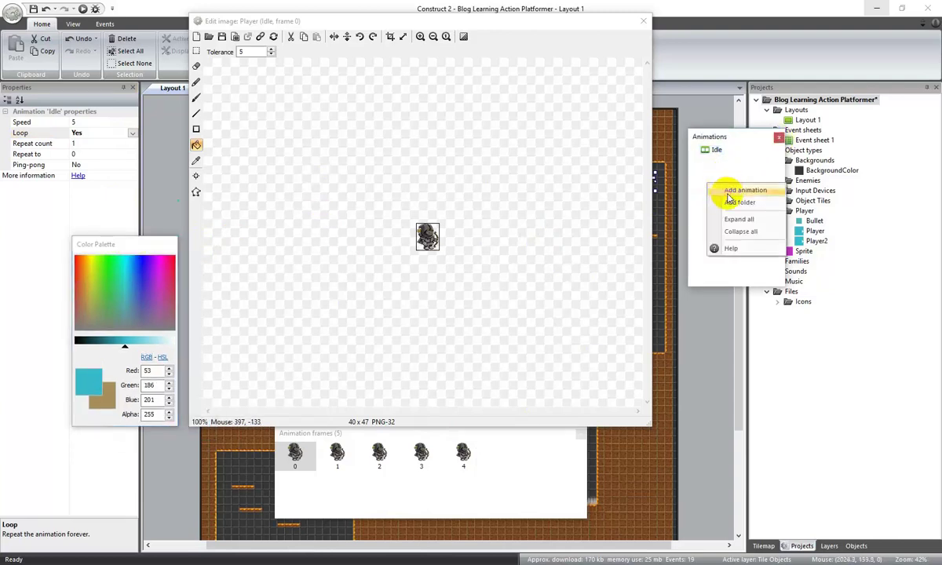
left_click(741, 190)
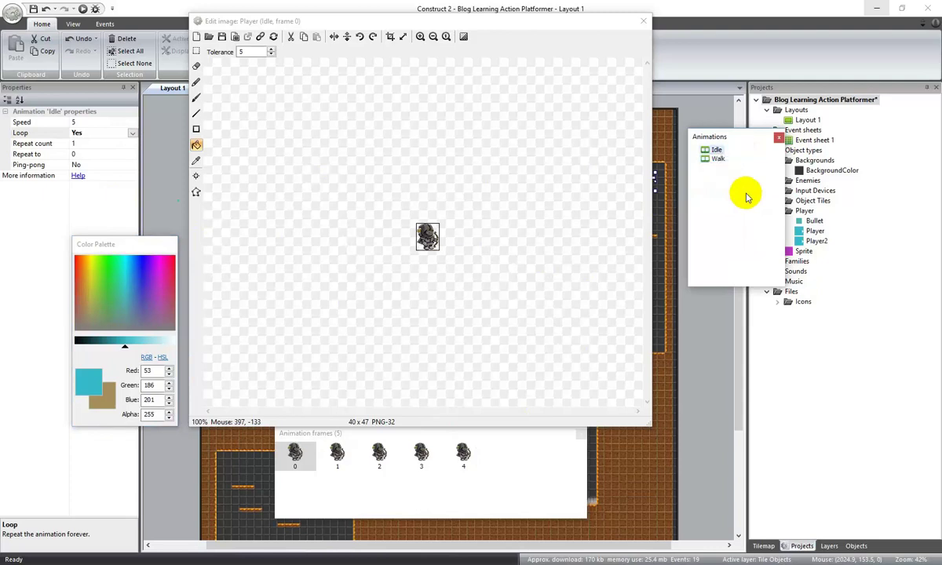
left_click(718, 158)
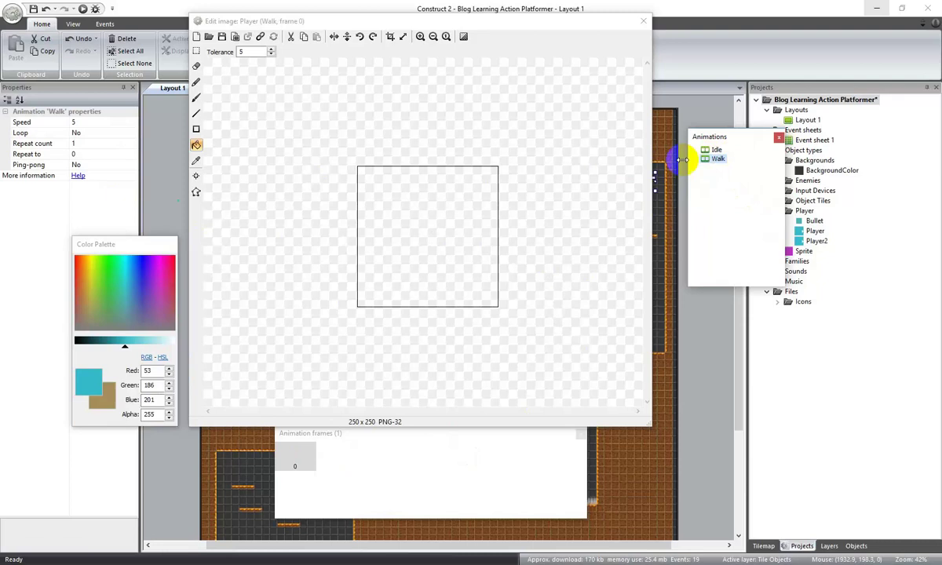
- Import Run_000–Run_004 from the Run folder into Walk and delete blank frame 0
right_click(352, 470)
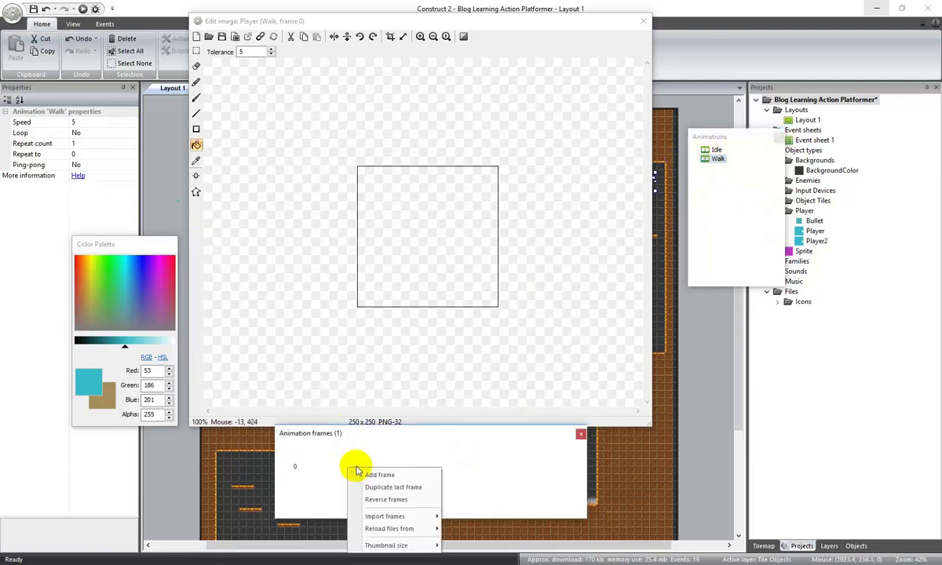
left_click(471, 516)
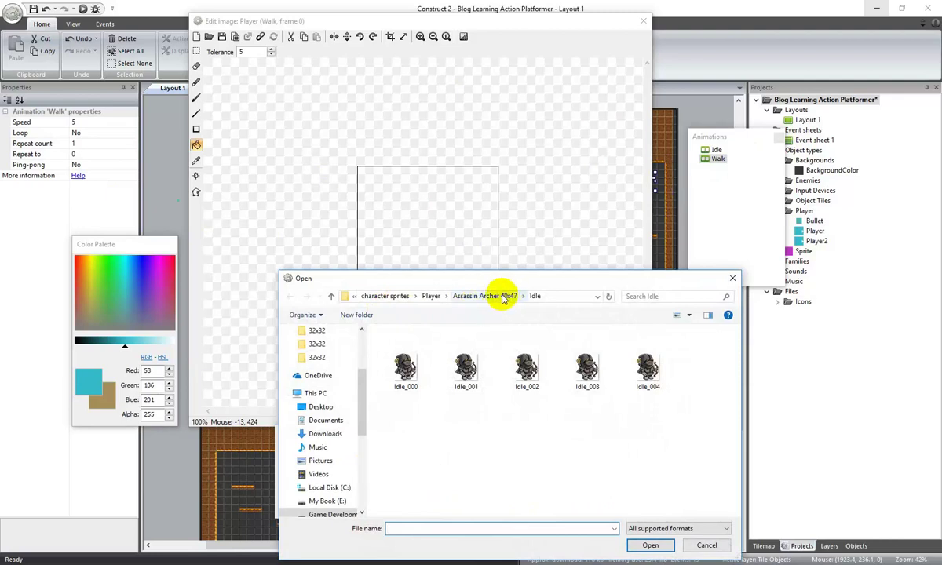
left_click(503, 297)
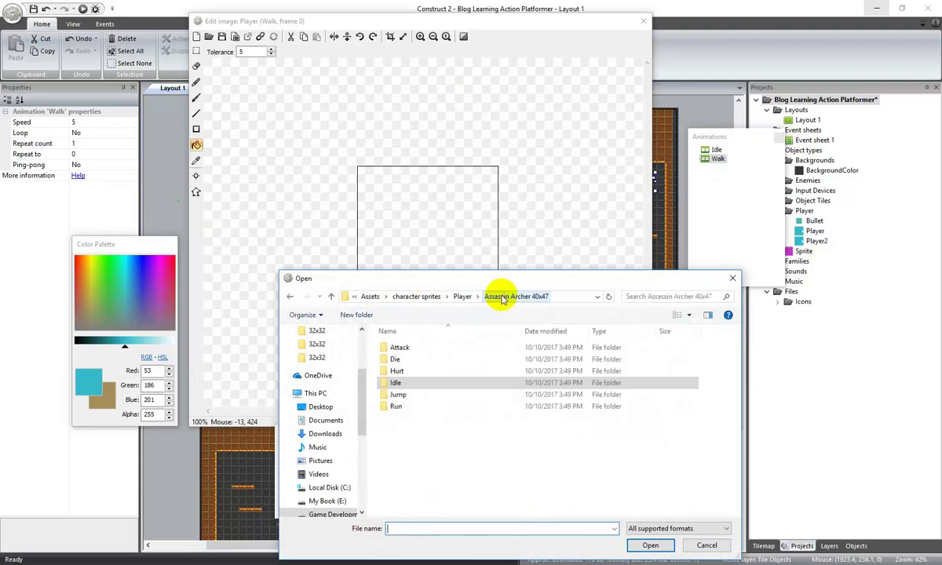
double_click(398, 408)
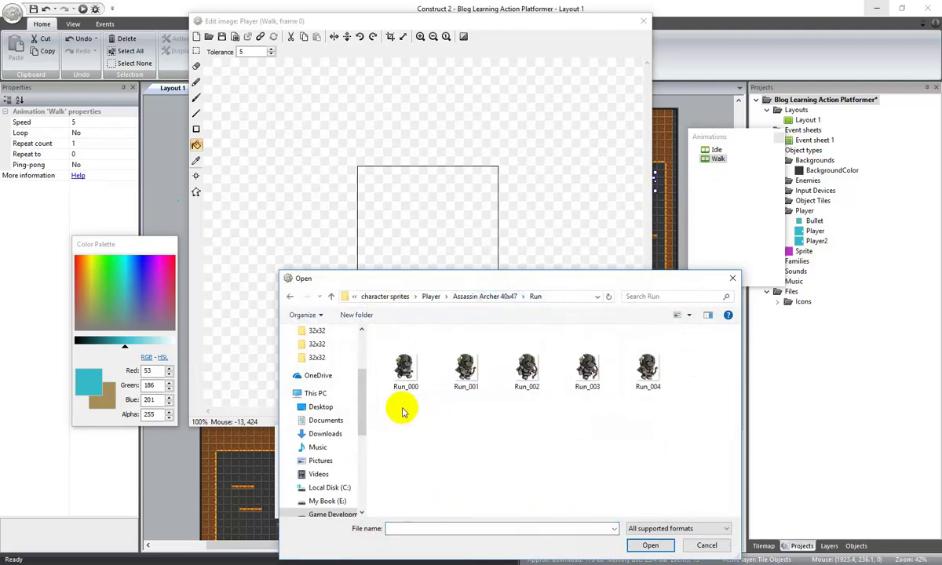
left_click(404, 379)
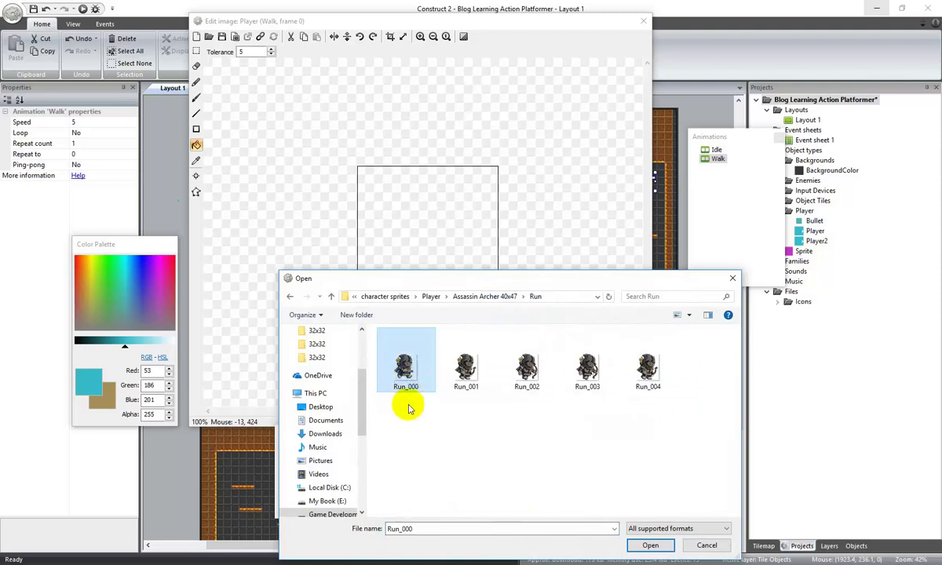
left_click(649, 380, "shift")
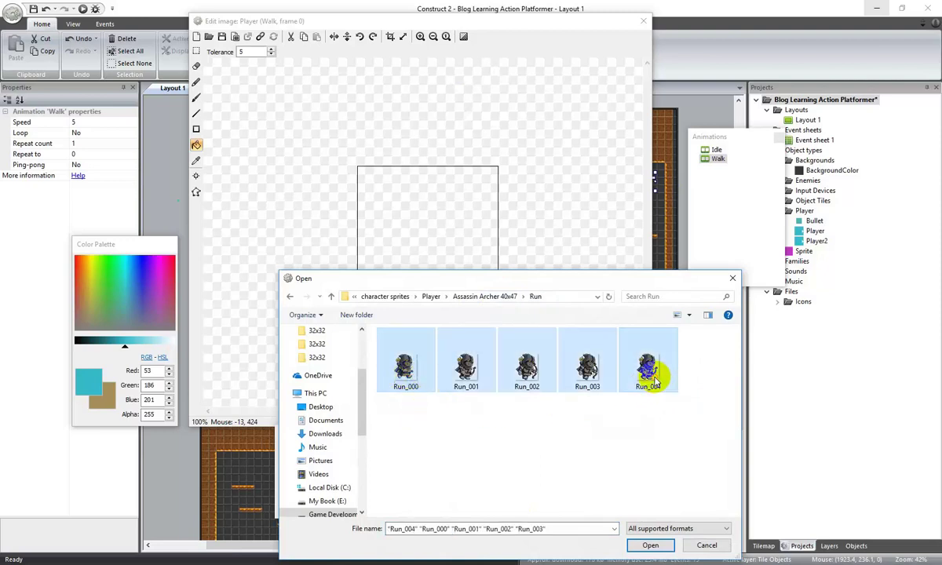
left_click(651, 547)
right_click(289, 462)
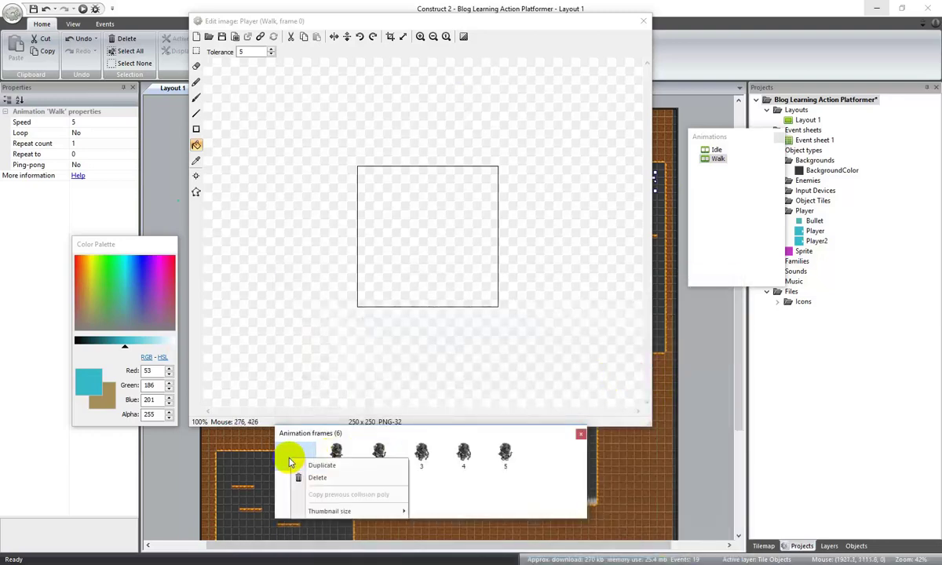
left_click(317, 477)
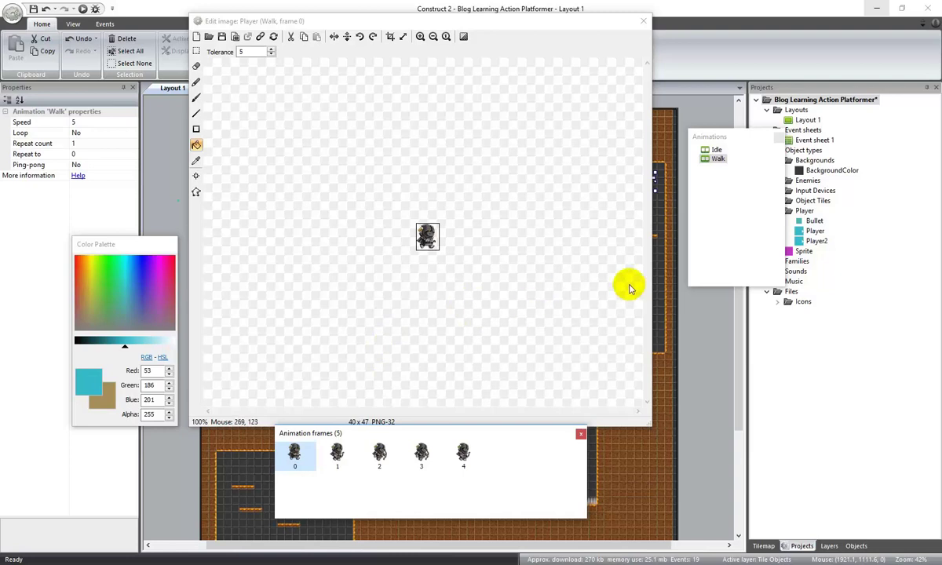
- Add a new animation named Jump to the Player sprite
right_click(704, 198)
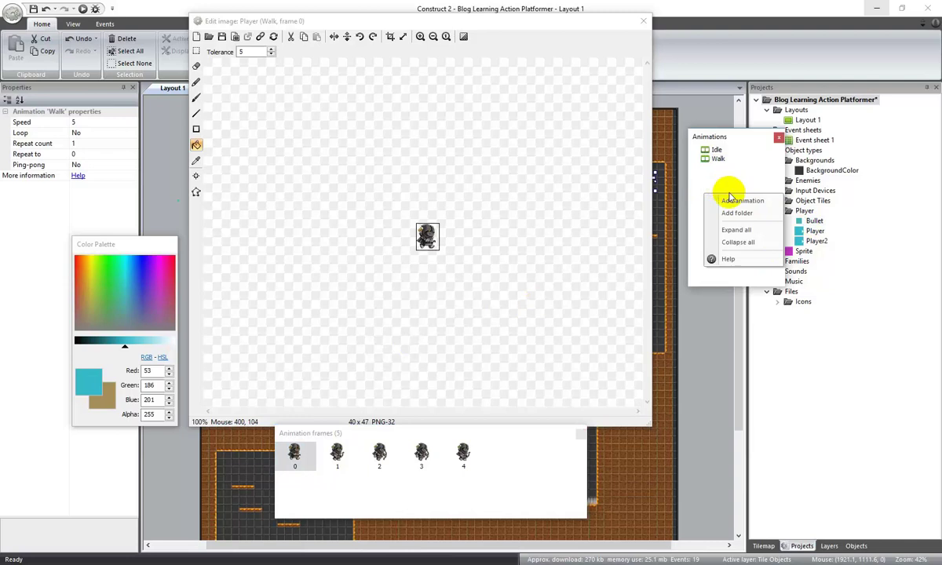
left_click(742, 201)
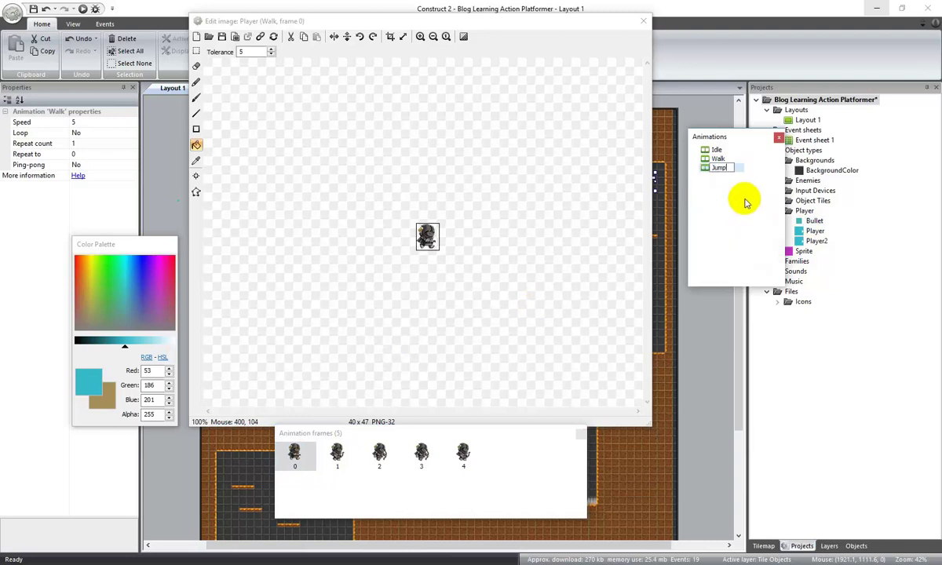
left_click(719, 170)
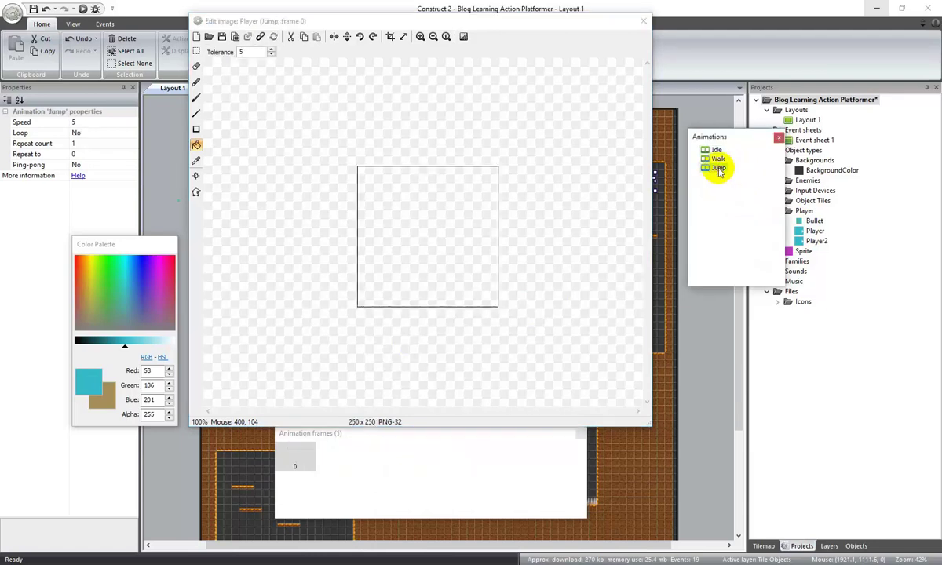
- Import Jump_000–Jump_004 from the Jump folder into Jump and delete blank frame 0
right_click(363, 469)
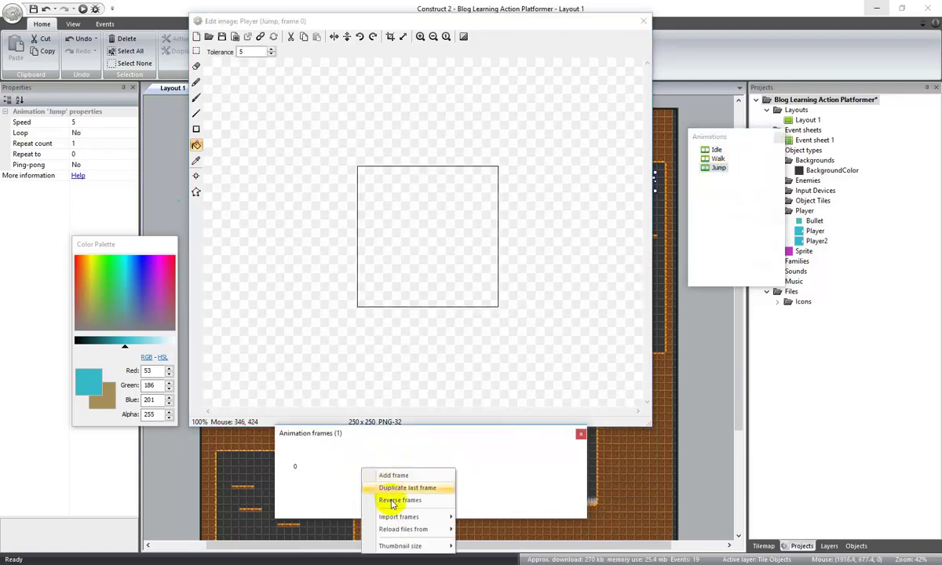
mouse_move(400, 517)
left_click(483, 516)
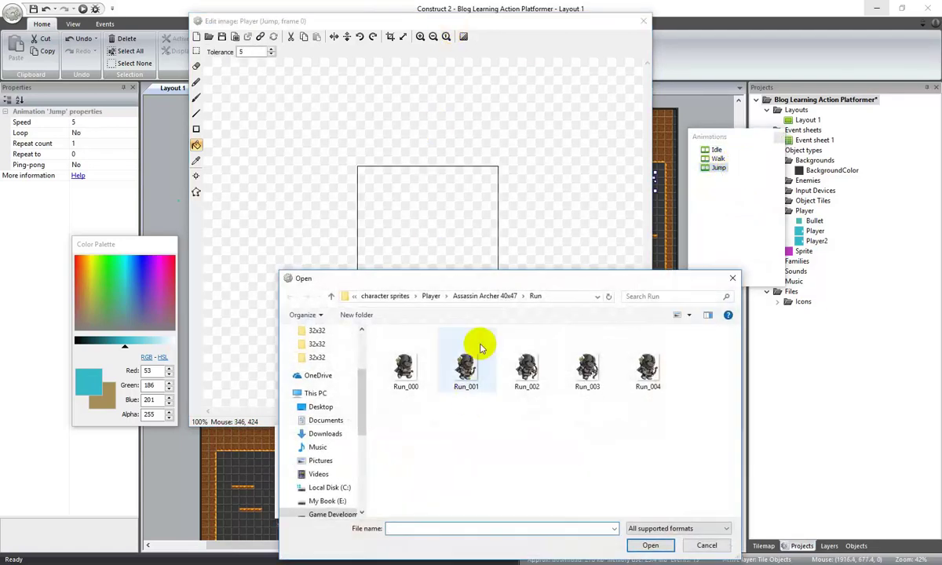
left_click(483, 296)
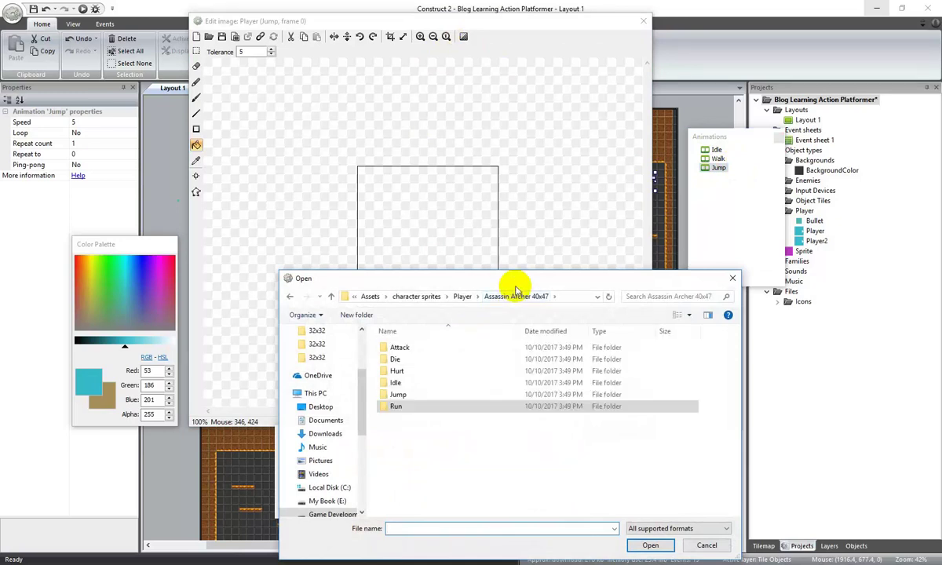
double_click(398, 395)
left_click(394, 370)
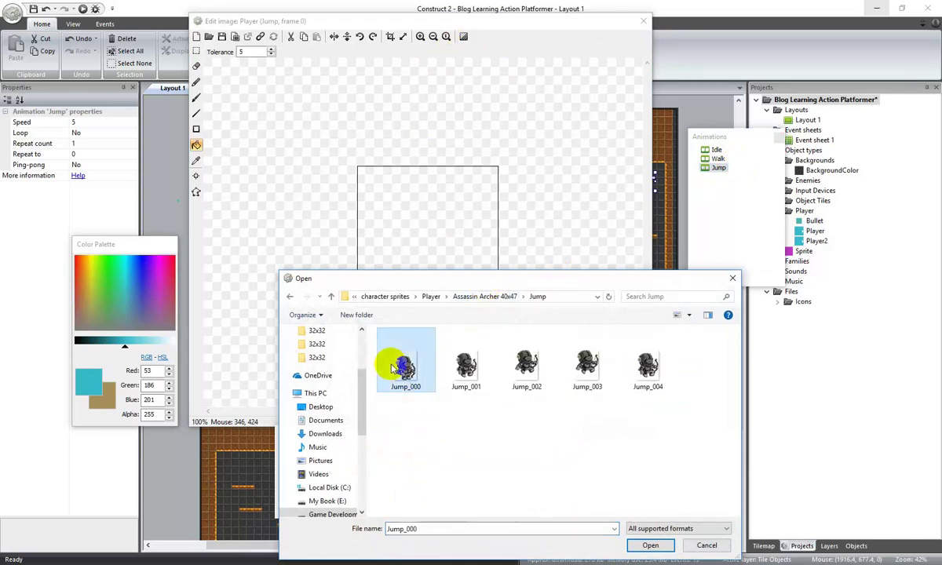
left_click(647, 365, "shift")
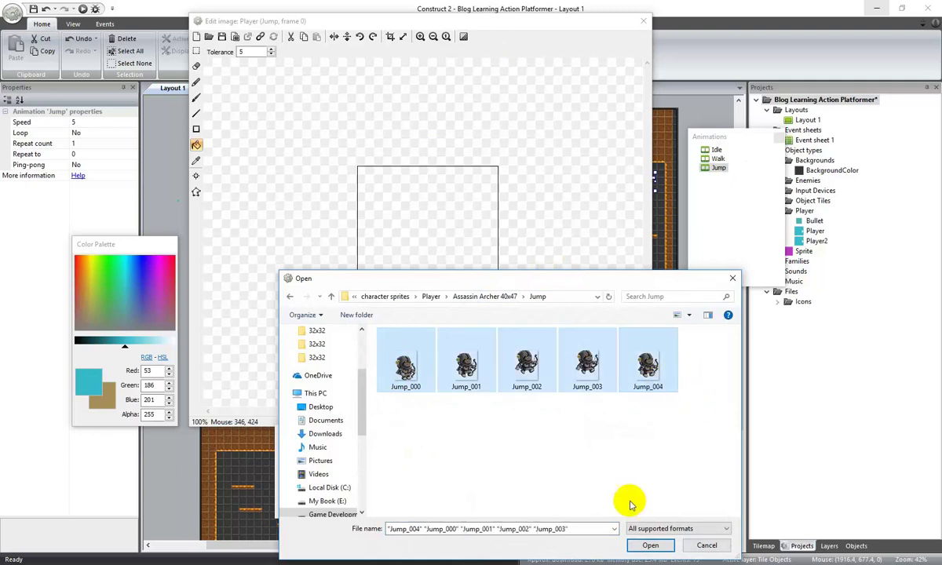
left_click(637, 543)
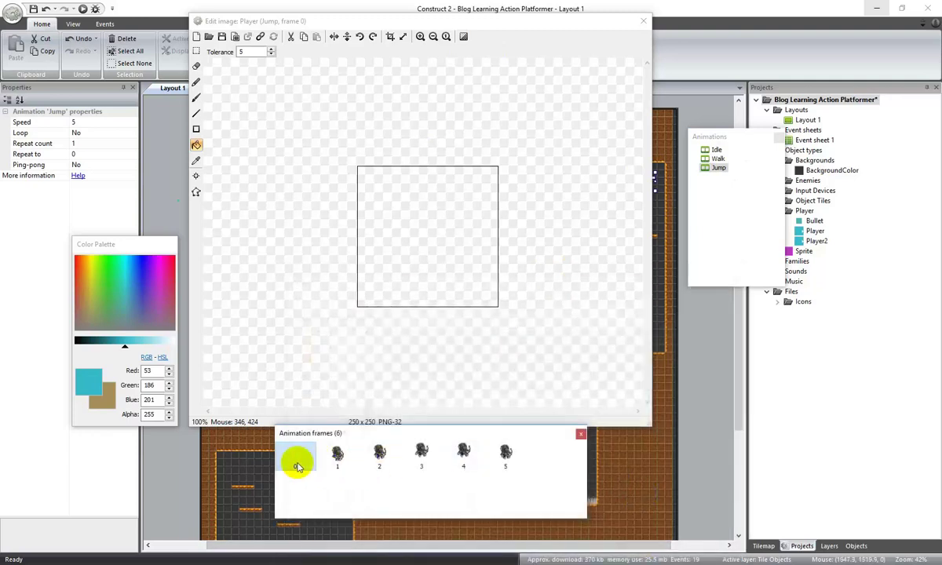
right_click(310, 461)
left_click(323, 482)
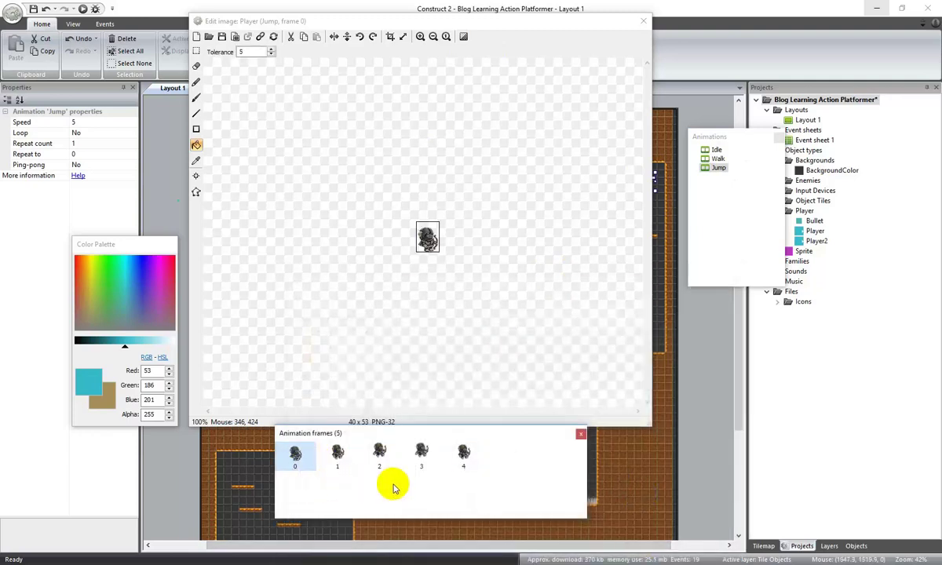
left_click(721, 197)
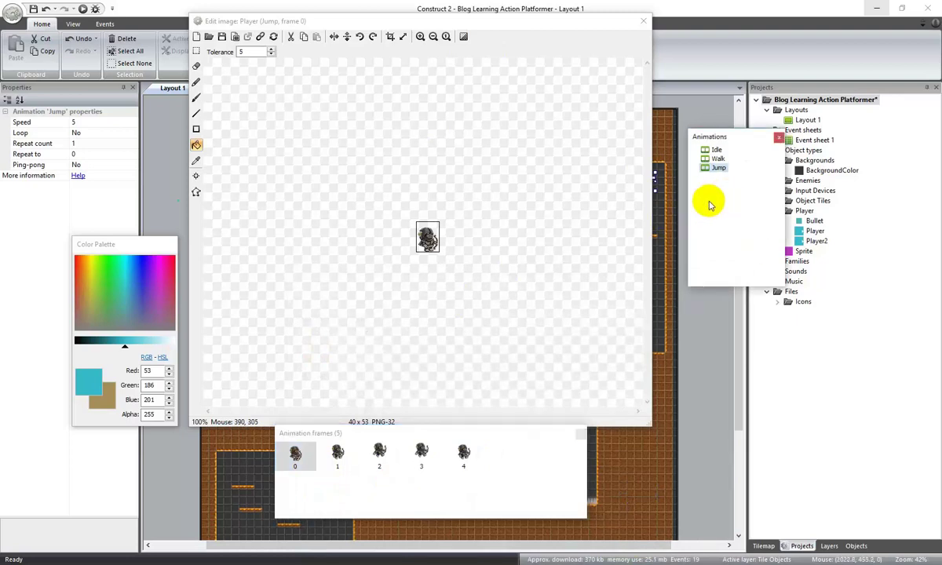
- Add a new animation named Attack to the Player sprite
right_click(713, 203)
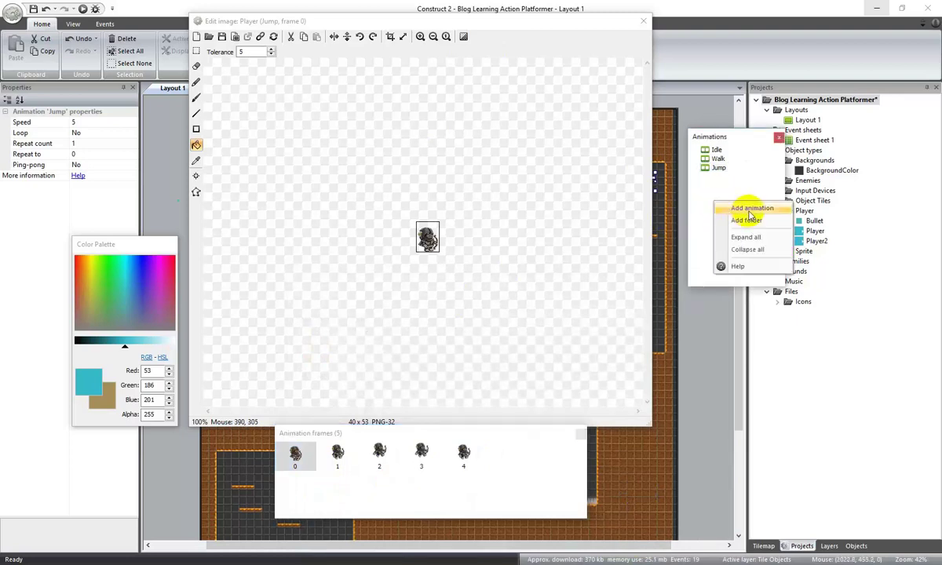
left_click(750, 211)
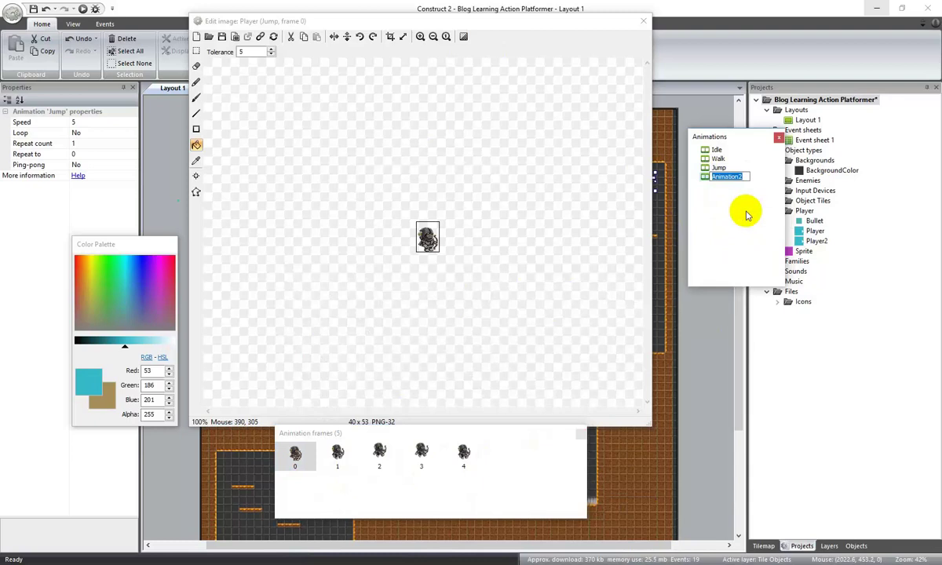
type("Attack")
key("Return")
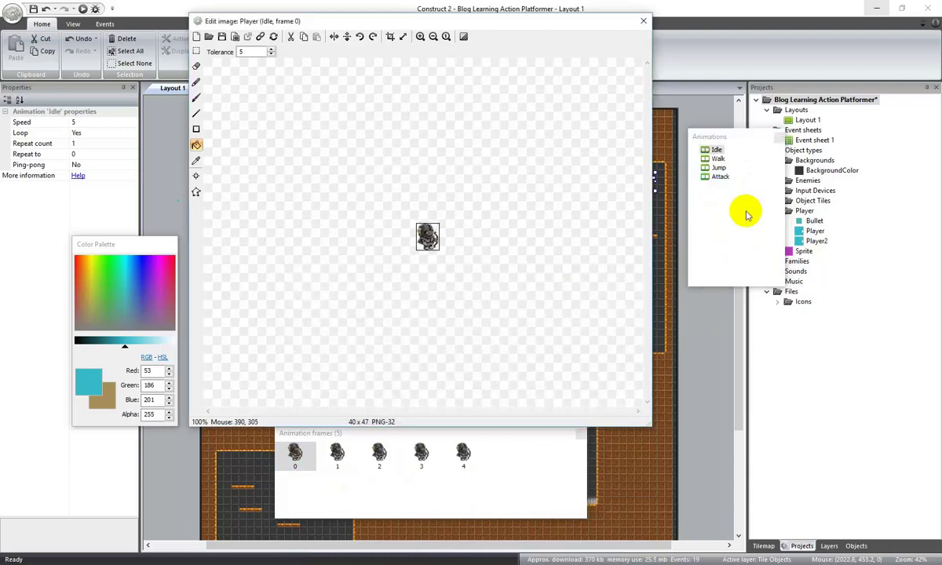
left_click(719, 178)
- Import Attack_000–Attack_004 from the Attack folder and delete blank frame 0
right_click(418, 479)
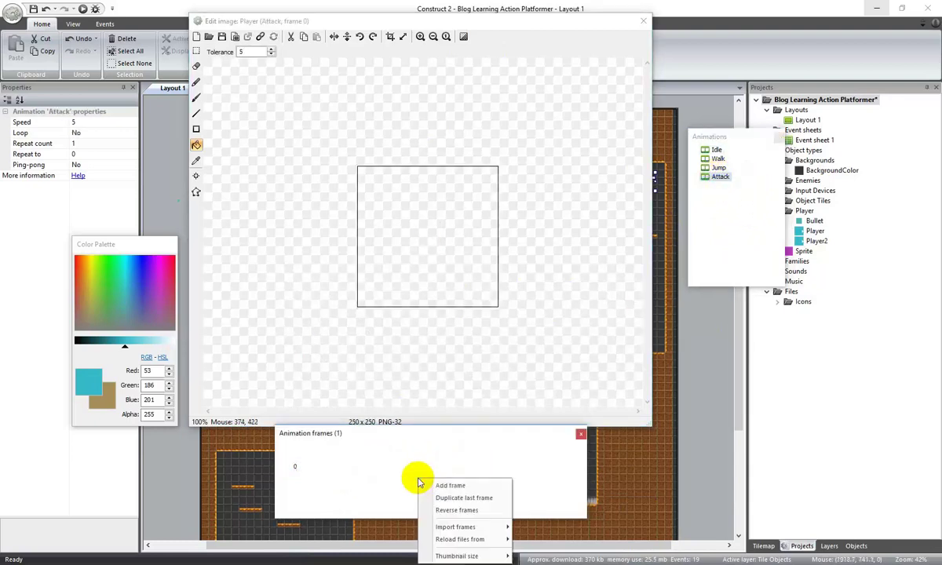
mouse_move(479, 528)
left_click(534, 528)
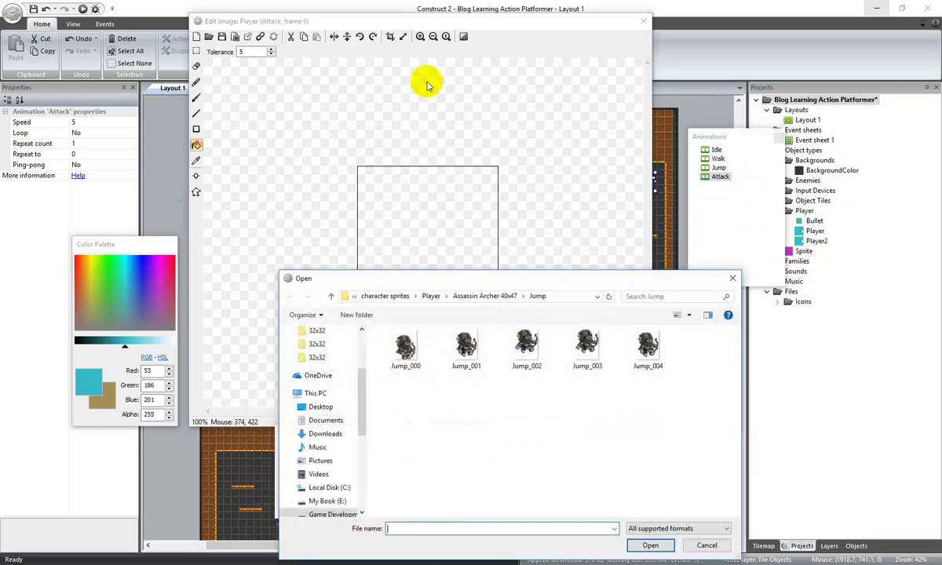
left_click(470, 296)
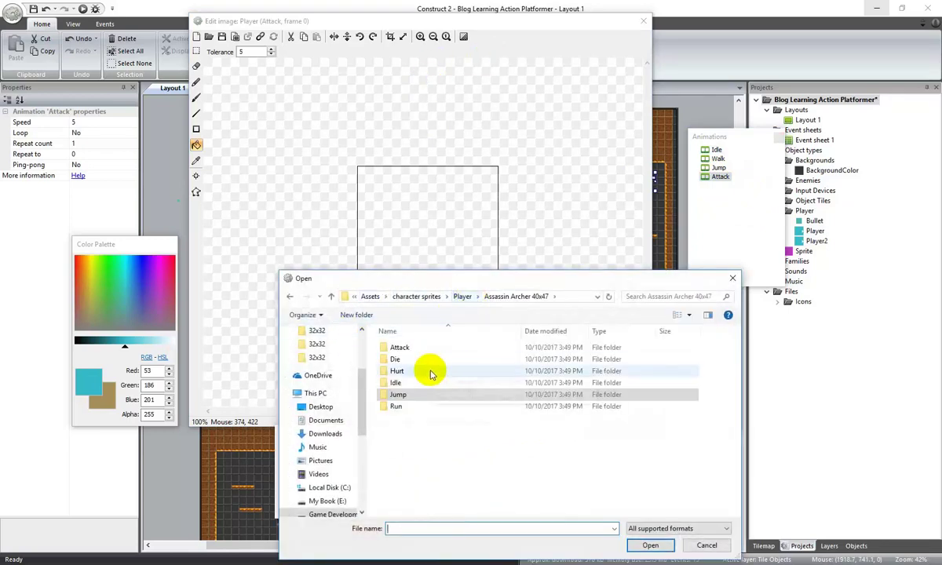
left_click(404, 350)
double_click(401, 349)
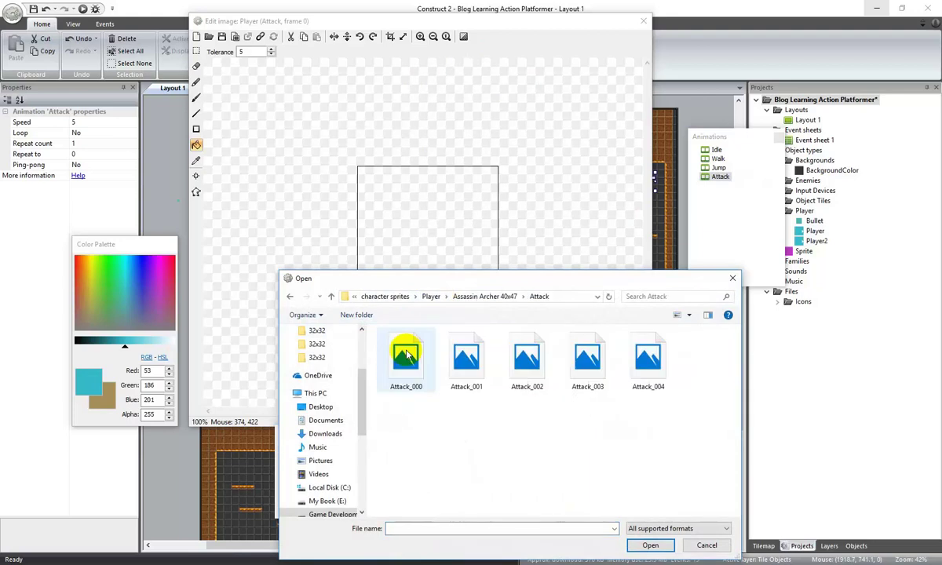
left_click(401, 353)
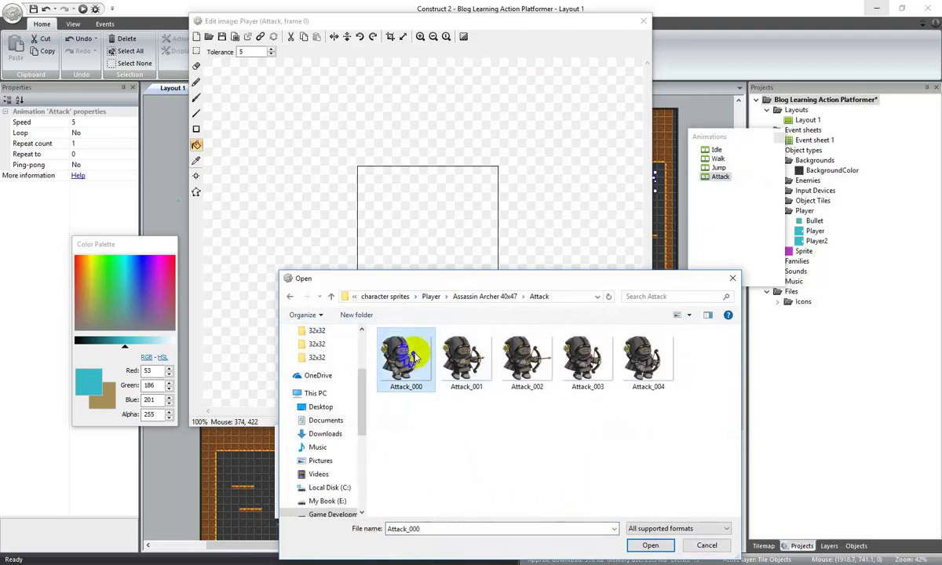
left_click(642, 357, "shift")
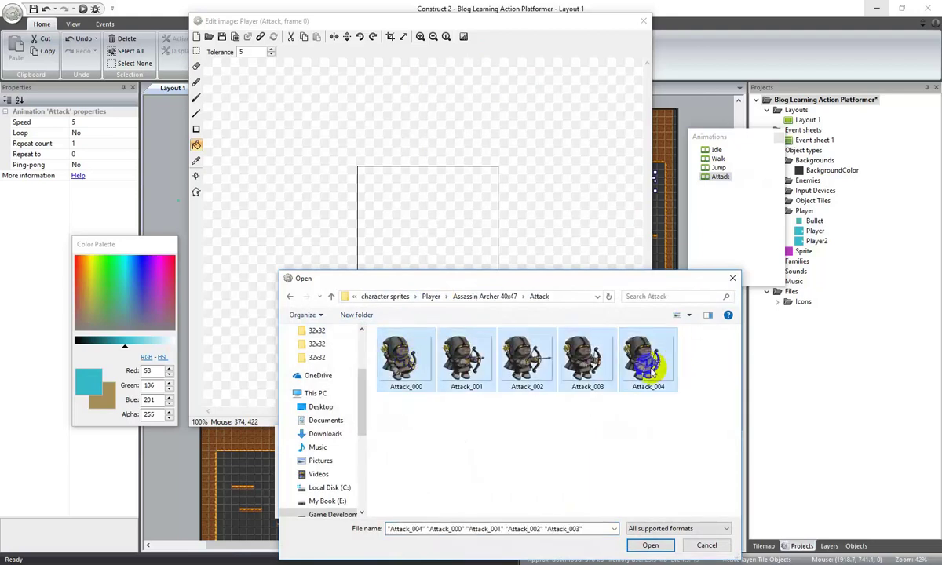
left_click(651, 546)
right_click(292, 463)
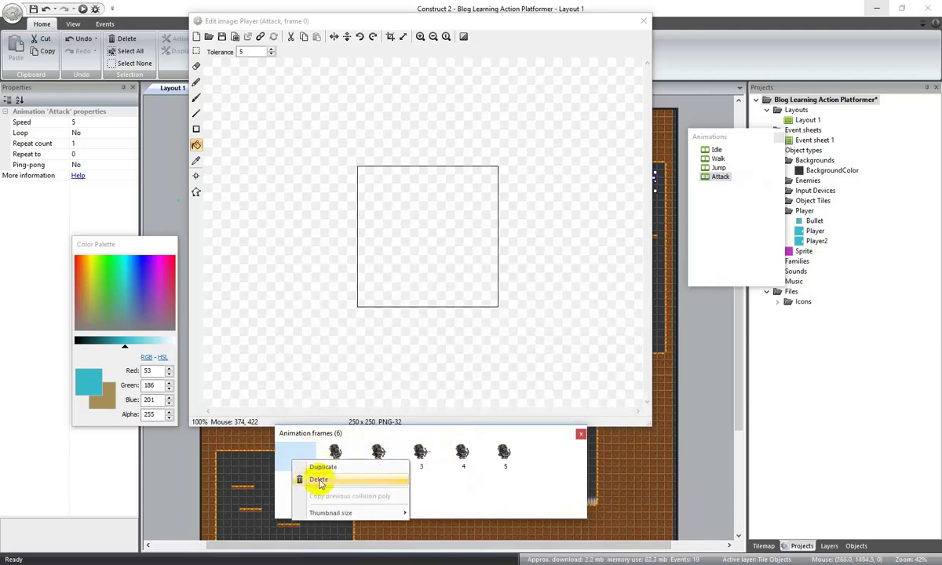
left_click(314, 482)
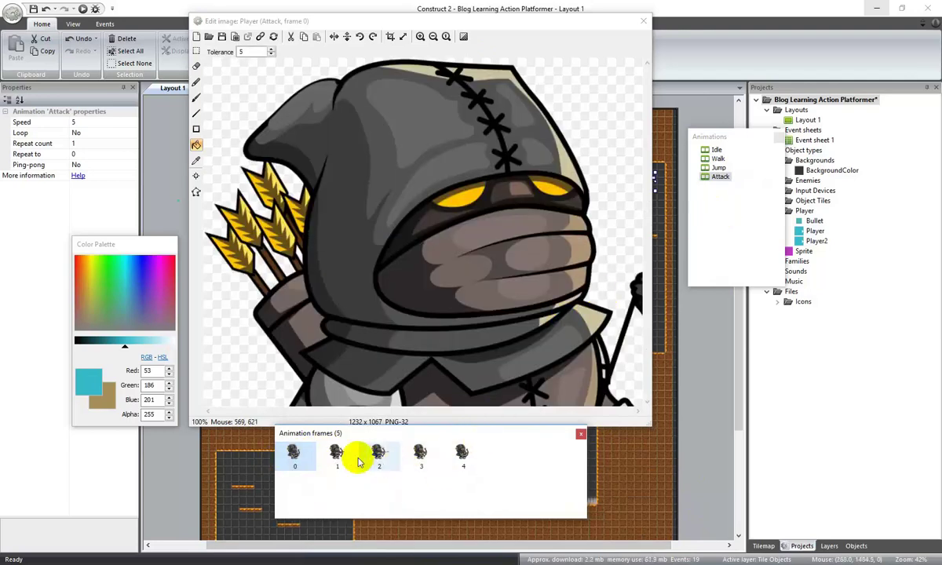
- Step through Attack frames 1 to 4 and return to frame 0
left_click(337, 454)
left_click(378, 454)
left_click(418, 457)
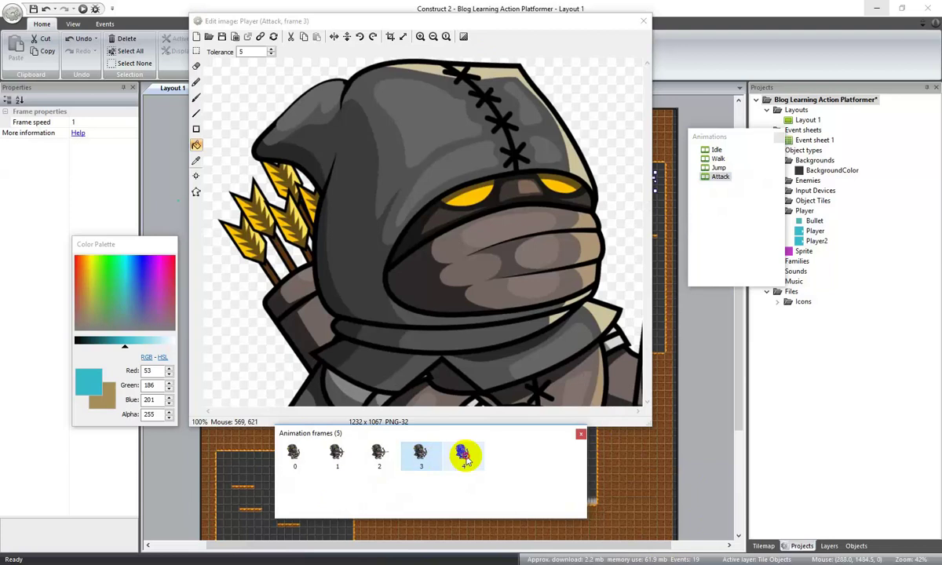
left_click(463, 457)
left_click(295, 459)
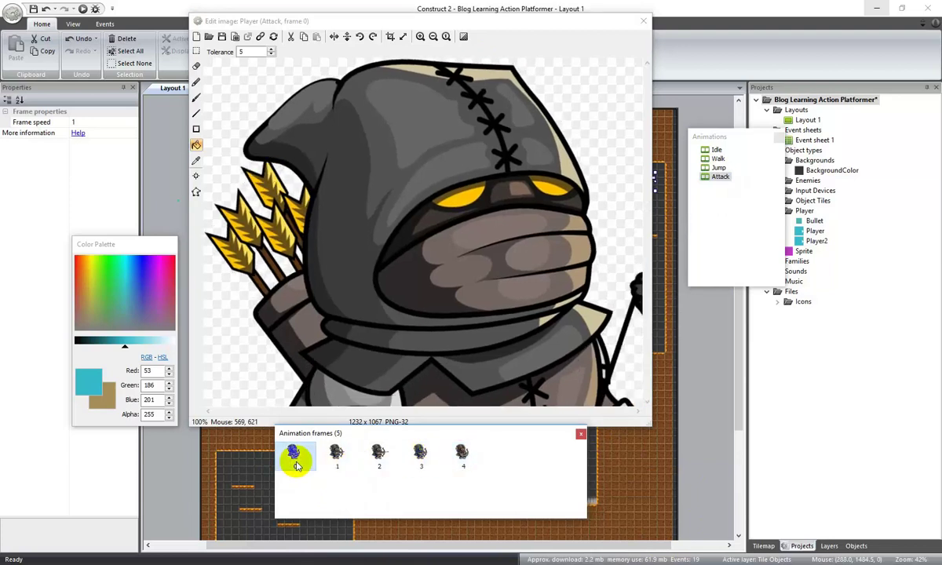